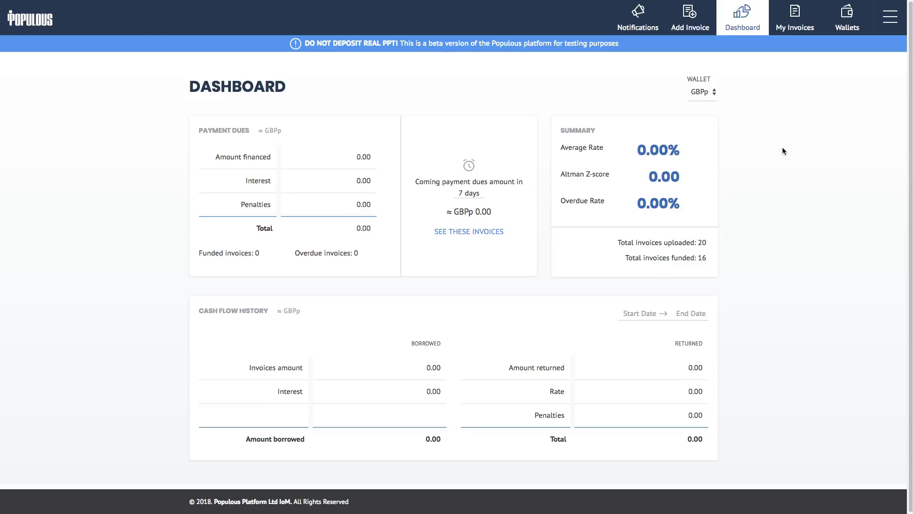
Step: Add a new invoice for debtor Demo Video in Albania, registration number 123
left_click(688, 20)
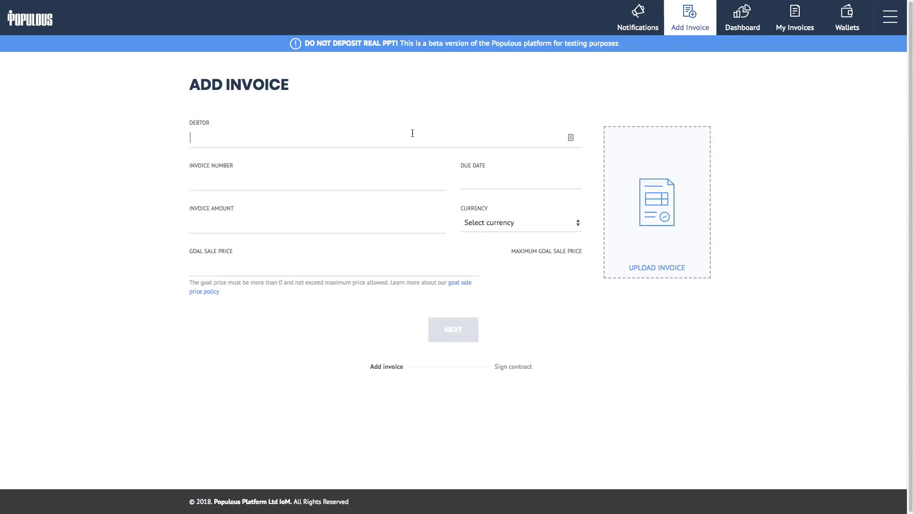
type("Demo")
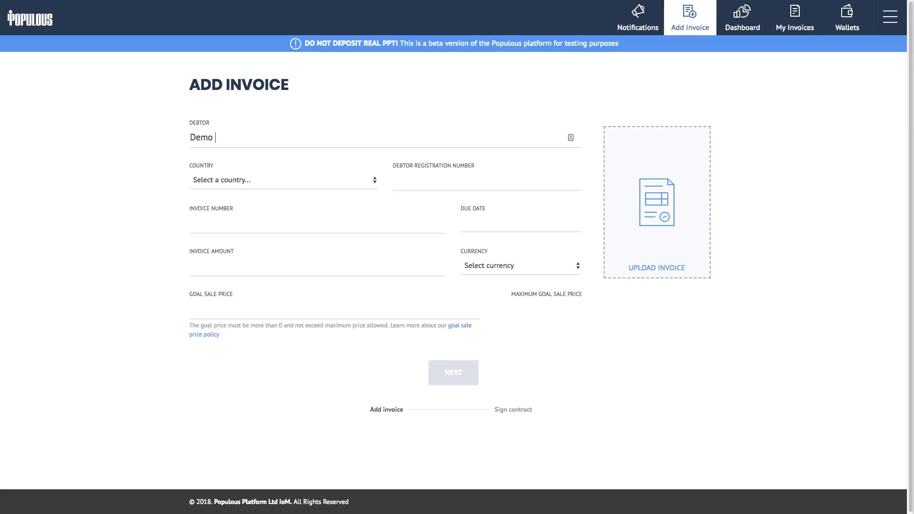
type(" Video")
left_click(368, 180)
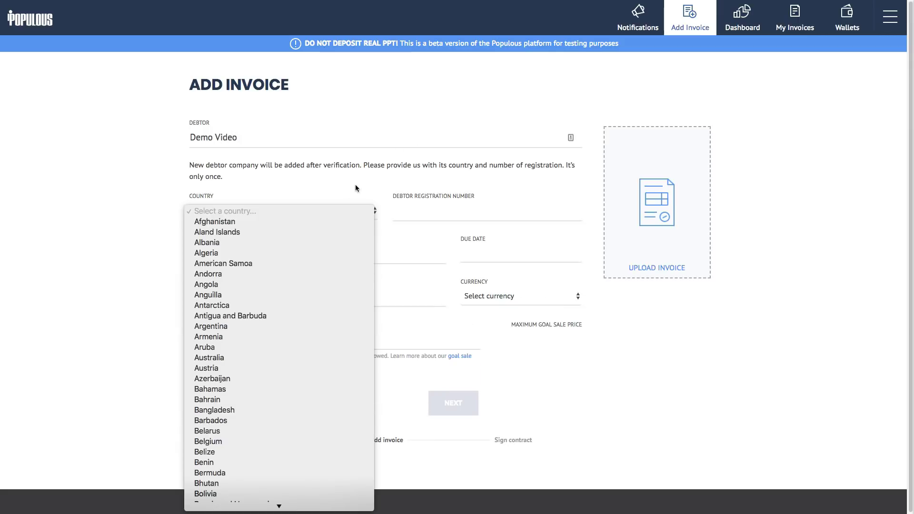
left_click(329, 241)
type("123123ABC")
left_click(520, 254)
Step: Enter invoice number 123ABC, due date 21/04/2018, amount 10000 and goal price 9600
left_click(598, 371)
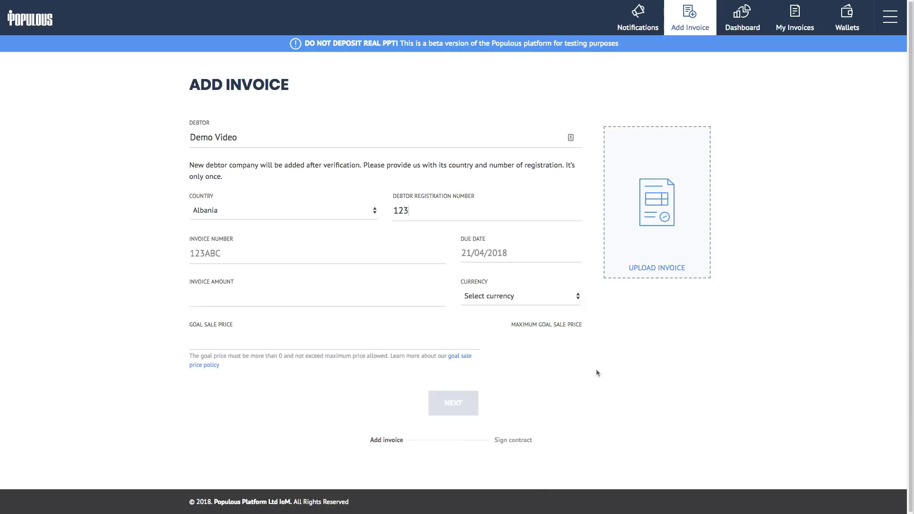
left_click(420, 302)
type("10")
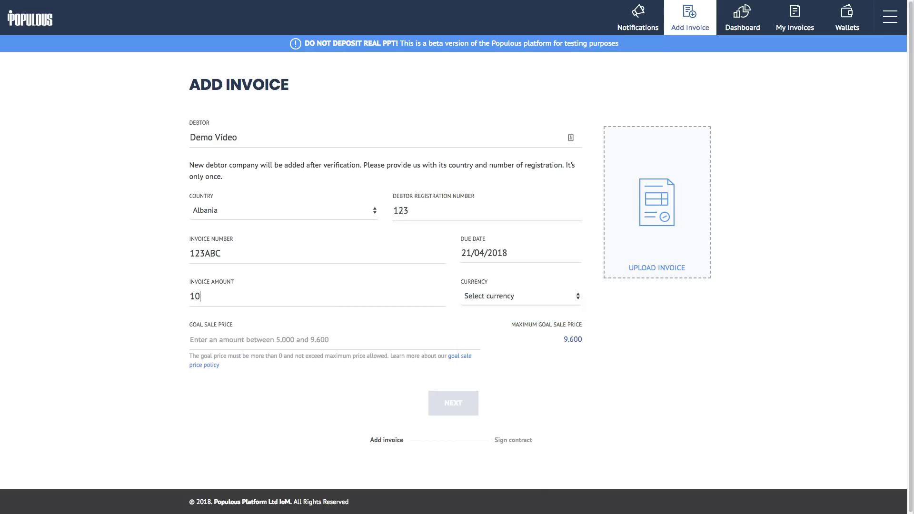
type("000")
left_click(378, 340)
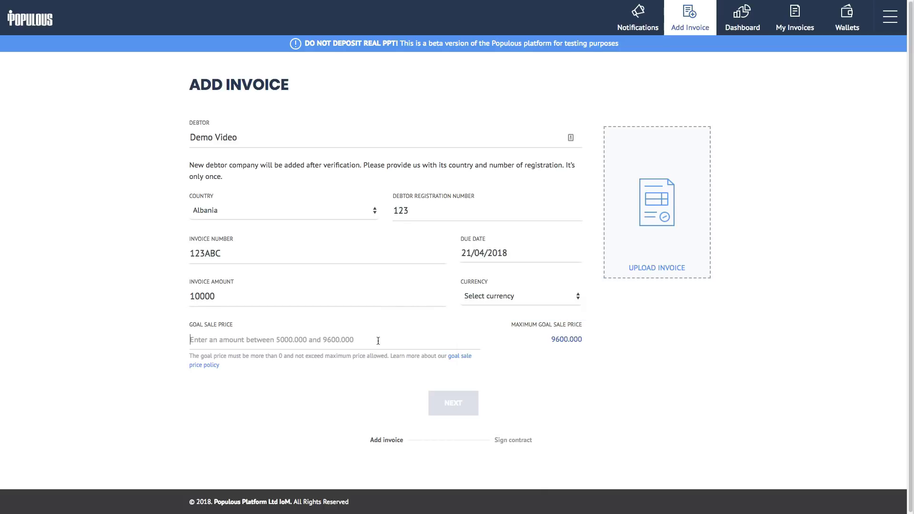
type("9600")
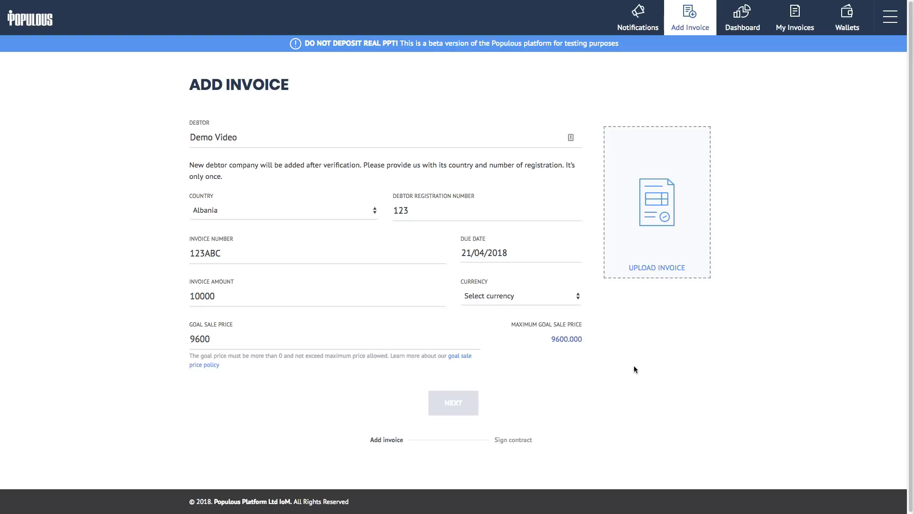
Step: Set the invoice currency to GBPp and attach PBS_Demo as the invoice document
left_click(581, 300)
left_click(568, 319)
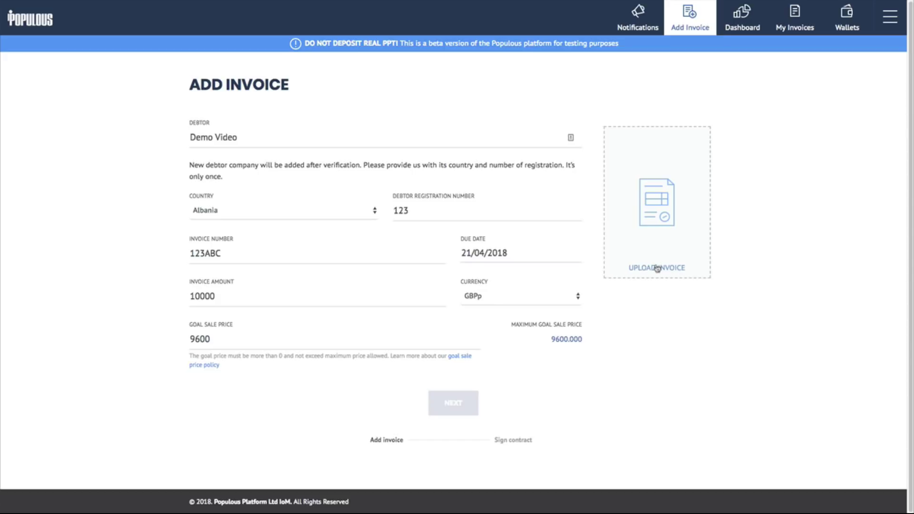
left_click(657, 269)
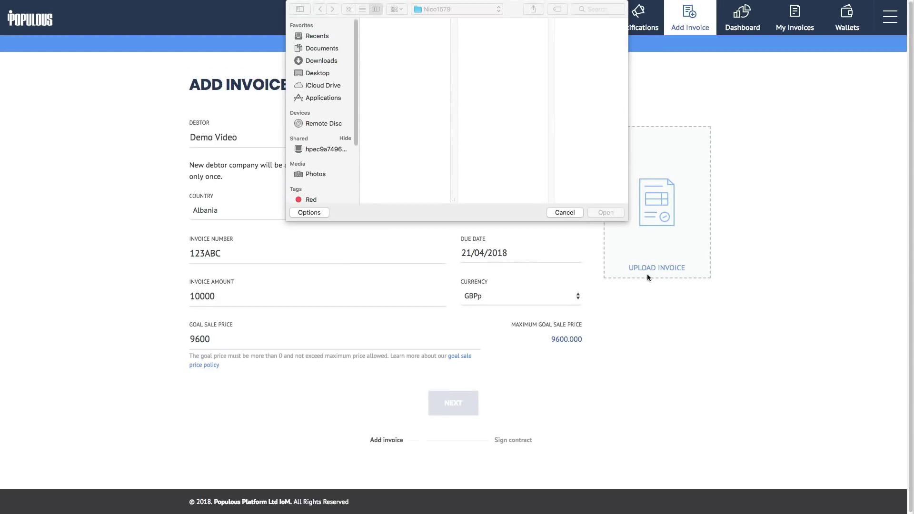
left_click(408, 74)
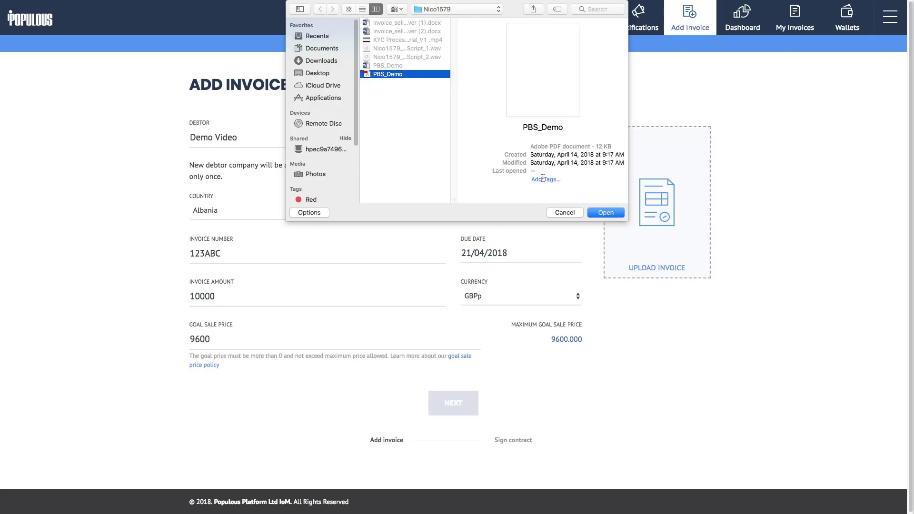
left_click(593, 212)
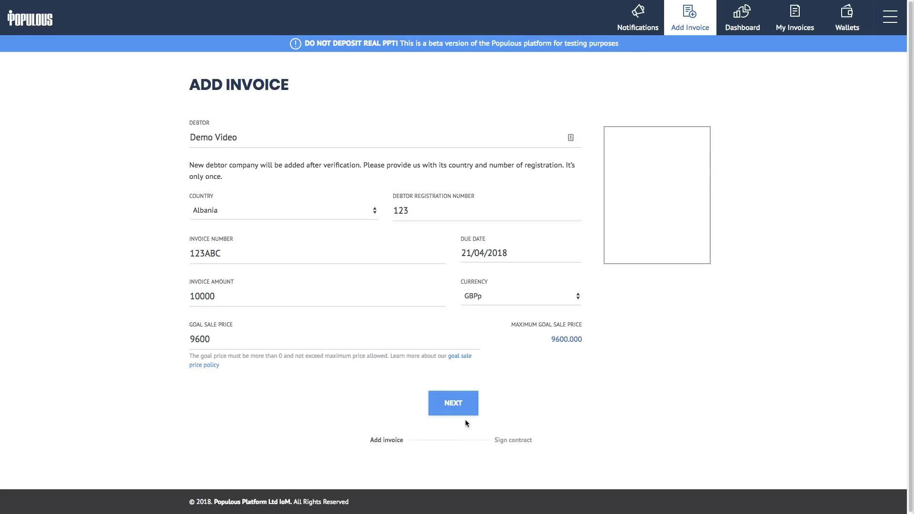
Step: On the Sign Contract step, download the contract and upload PBS_Demo as the signed copy
left_click(465, 411)
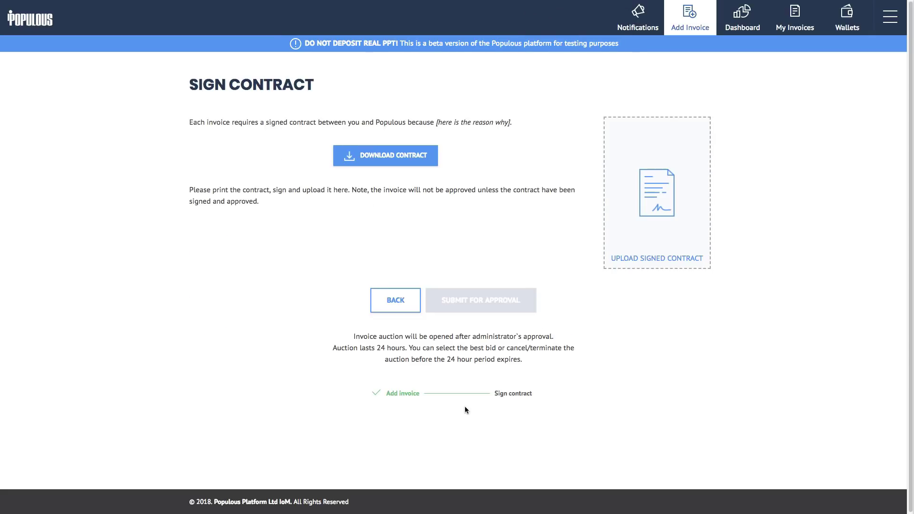
left_click(412, 159)
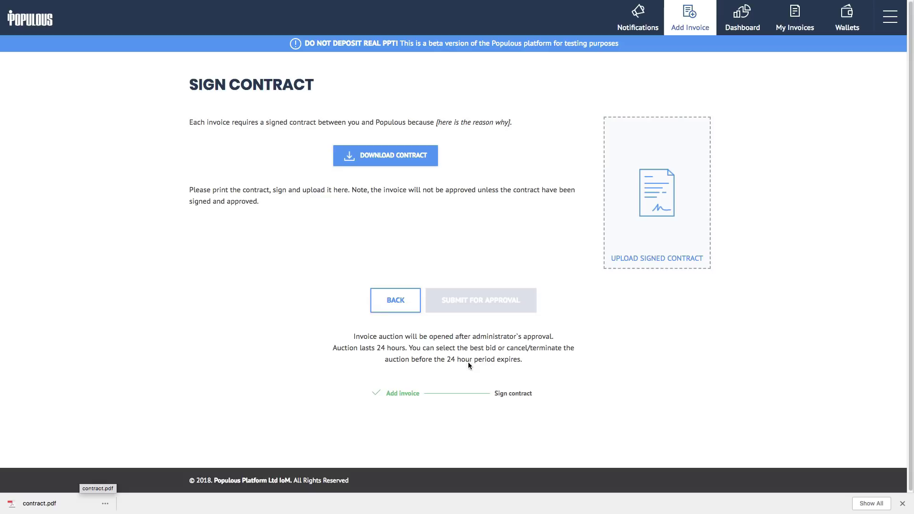
left_click(630, 265)
left_click(411, 75)
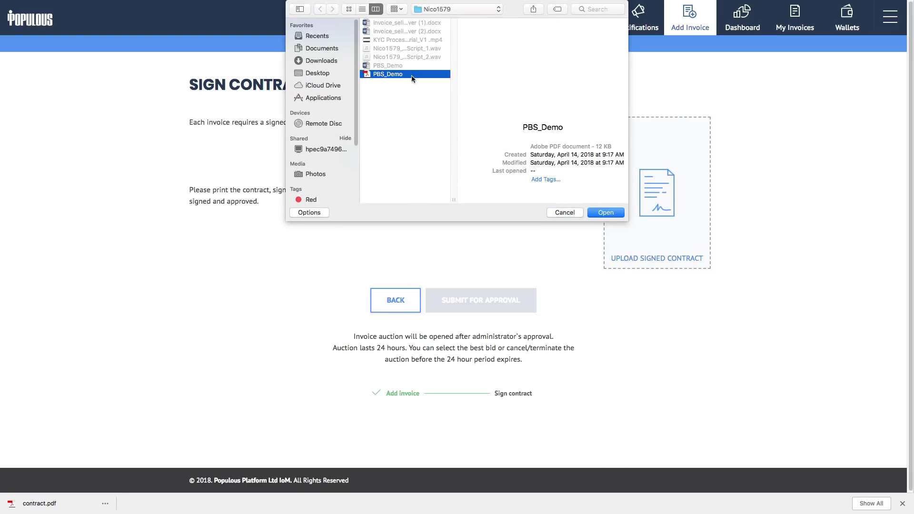
left_click(593, 212)
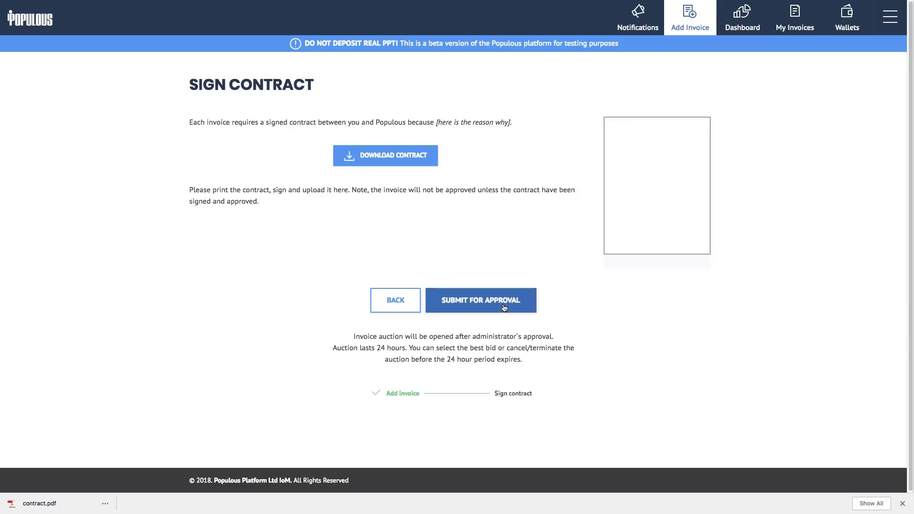
Step: Submit invoice 123ABC for approval and open its page showing Auction Pending status
left_click(504, 307)
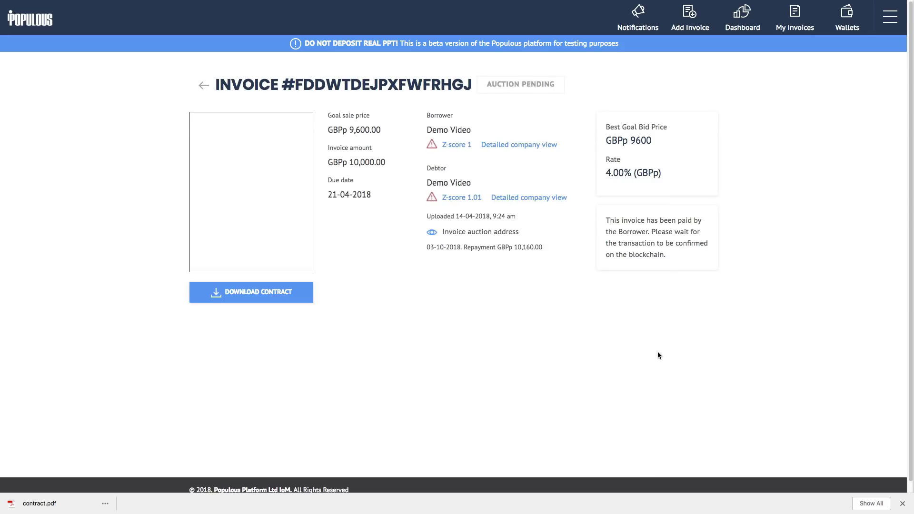